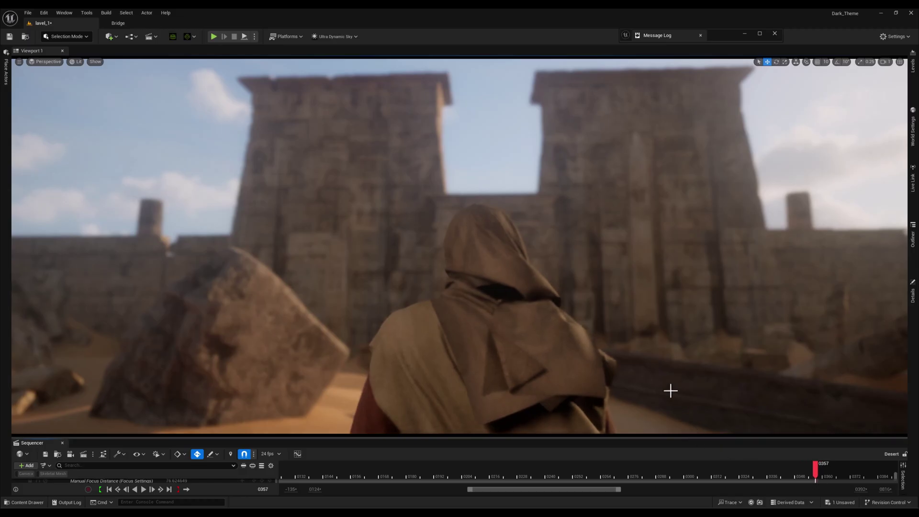
Check the Actor Palette plugin by searching the plugin browser for "pal", then close the browser.
{"action": "left_click", "coordinate": [44, 12]}
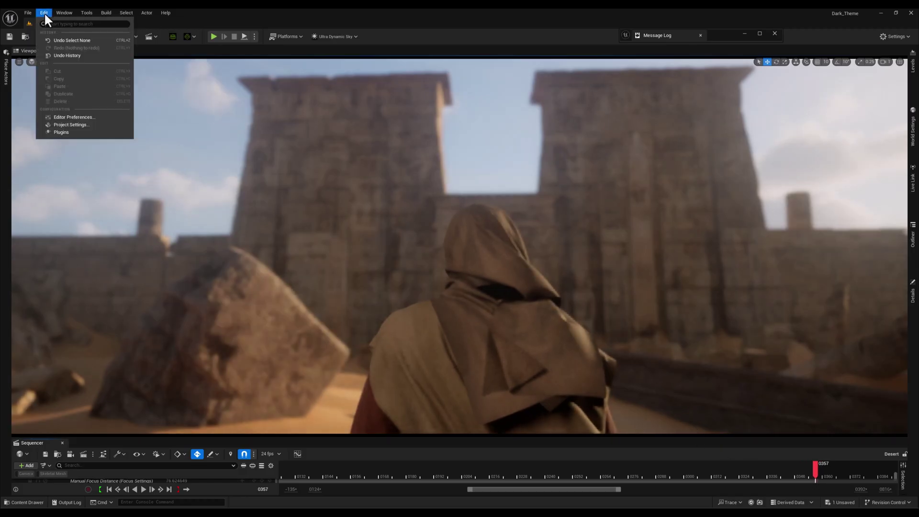
{"action": "left_click", "coordinate": [74, 132]}
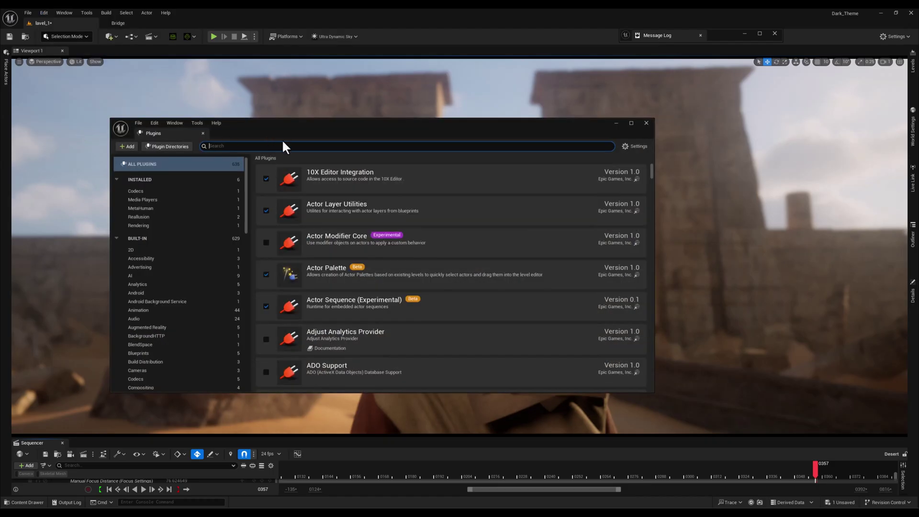
{"action": "type", "text": "pal"}
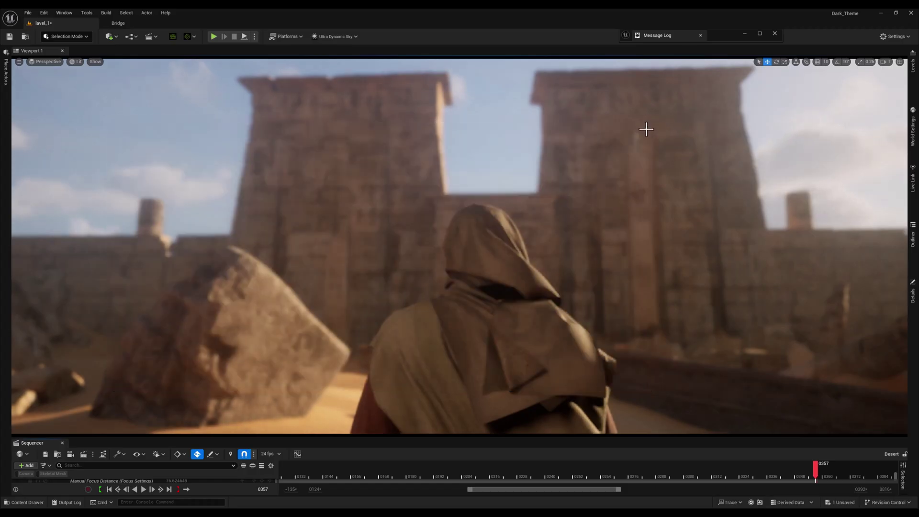
{"action": "left_click", "coordinate": [646, 123]}
Find the Actor Palette tools with "pa" and open Actor Palette 1 in its own floating window.
{"action": "left_click", "coordinate": [88, 13]}
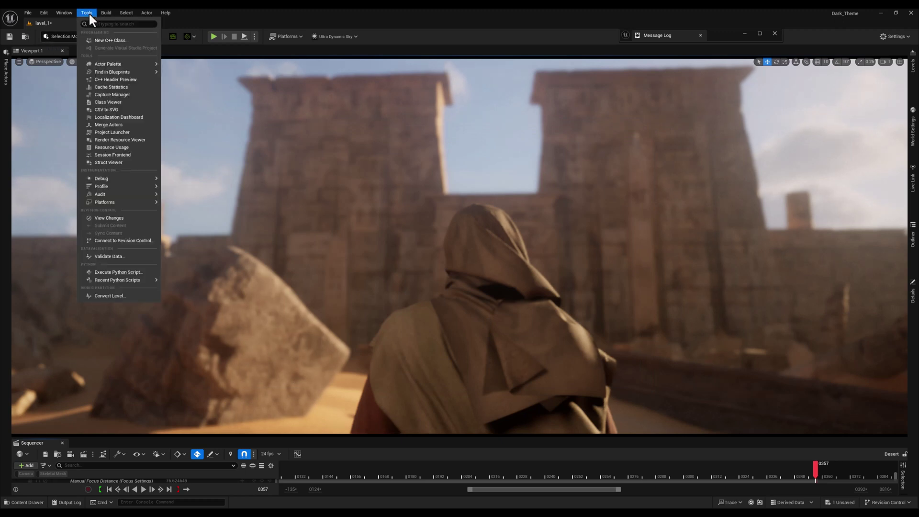
{"action": "type", "text": "pal"}
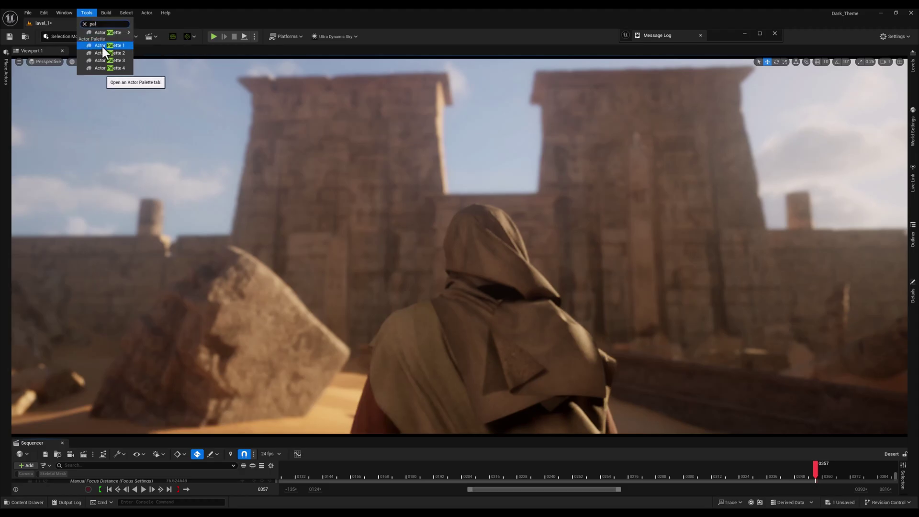
{"action": "left_click", "coordinate": [102, 45]}
{"action": "left_click_drag", "start_coordinate": [357, 227], "coordinate": [418, 193]}
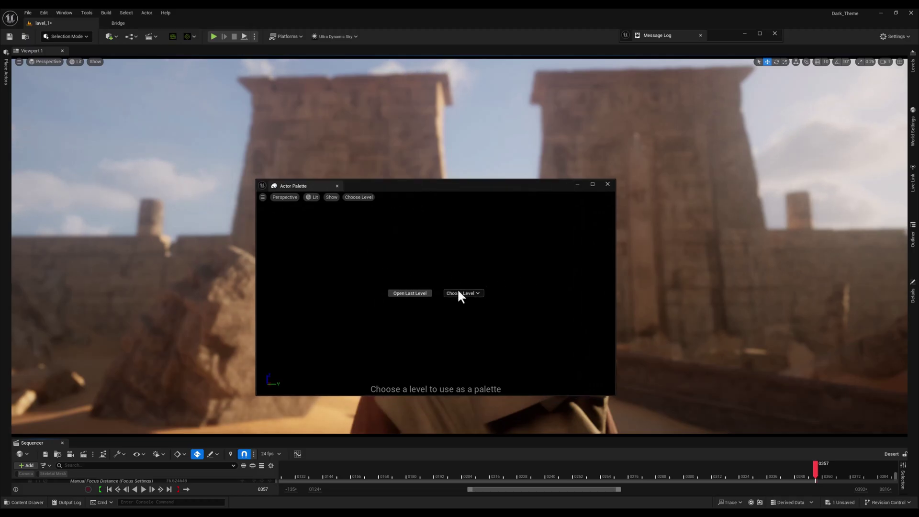
Load the "hall" level from Egypt_Ruins_Environment/Map as the palette level.
{"action": "left_click", "coordinate": [470, 294]}
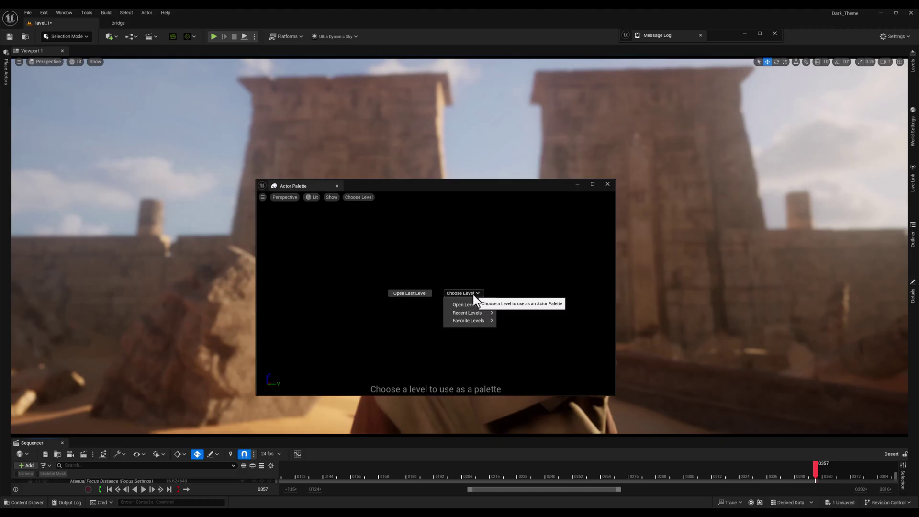
{"action": "mouse_move", "coordinate": [479, 305]}
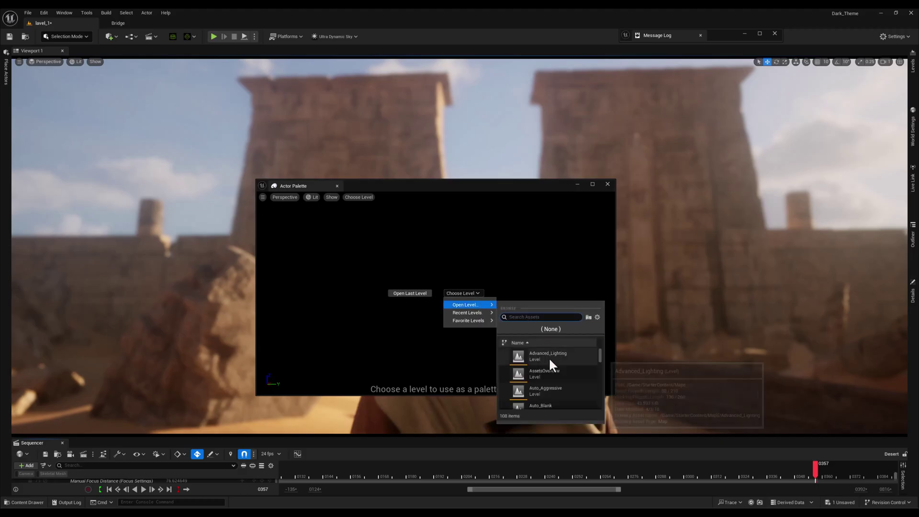
{"action": "scroll", "coordinate": [550, 361], "scroll_direction": "down", "scroll_amount": 3}
{"action": "type", "text": "hal"}
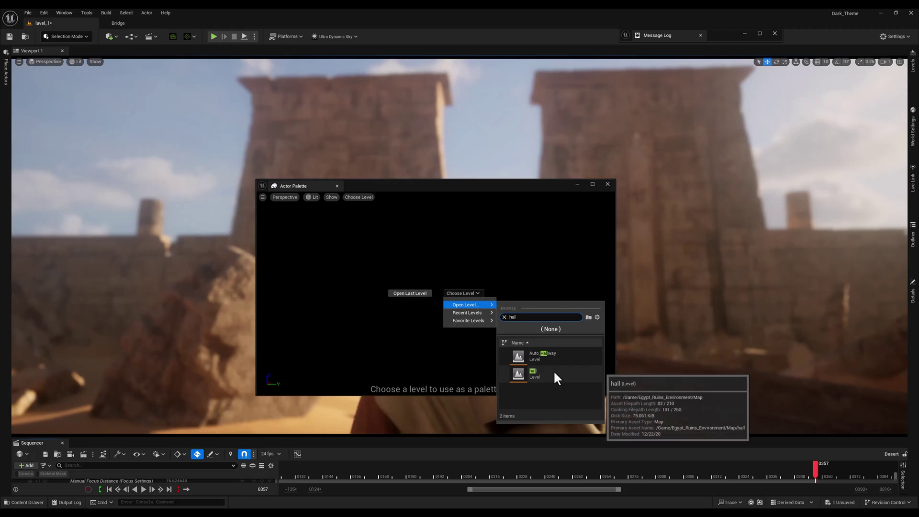
{"action": "left_click", "coordinate": [554, 374]}
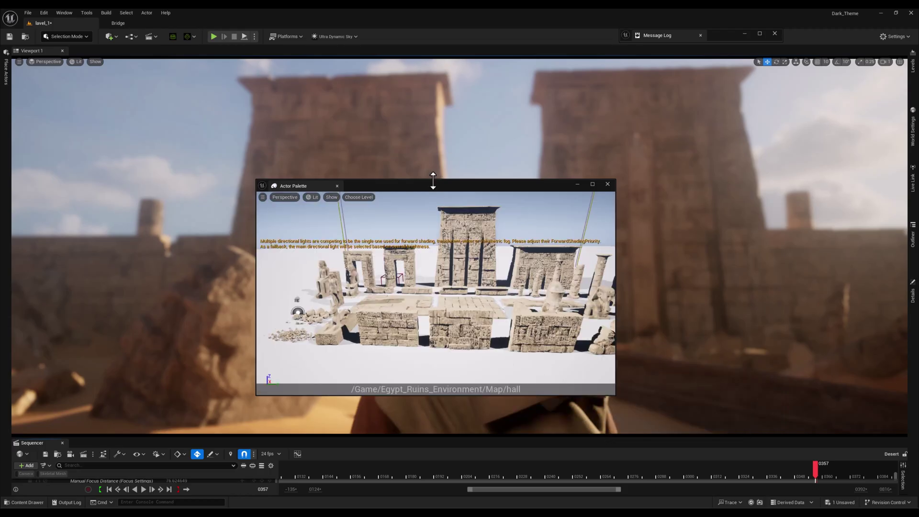
Place the Stones_1_low rock pile from the palette on the sand at the foot of the large tilted block, and deselect it.
{"action": "left_click_drag", "start_coordinate": [433, 180], "coordinate": [619, 194]}
{"action": "right_click_drag", "start_coordinate": [539, 322], "coordinate": [489, 330]}
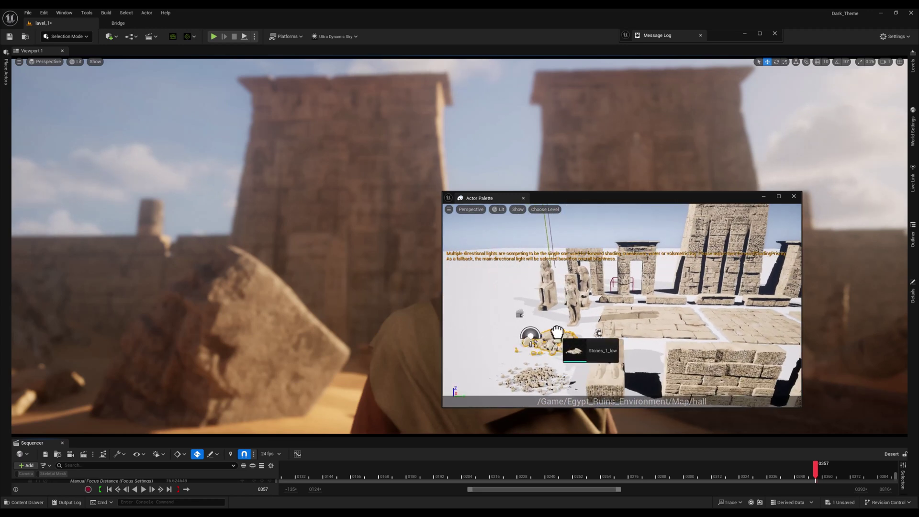
{"action": "left_click_drag", "start_coordinate": [542, 339], "coordinate": [462, 357]}
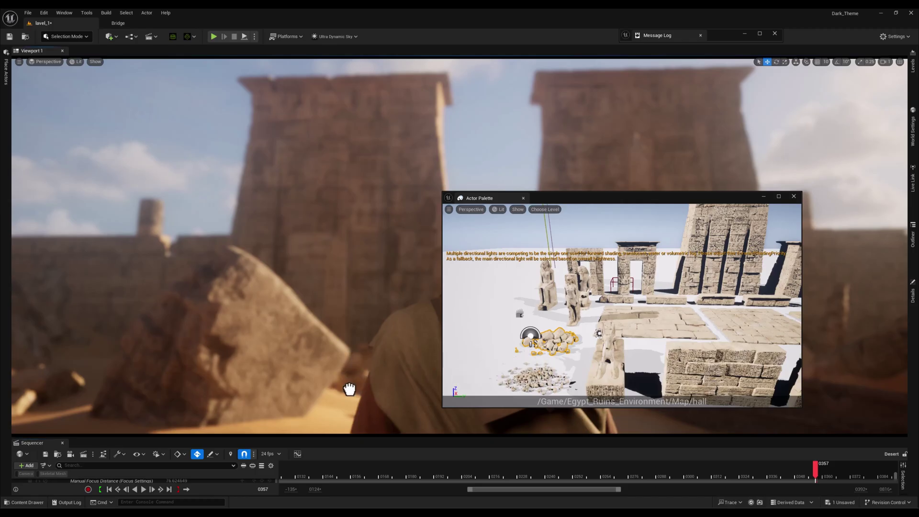
{"action": "left_click_drag", "start_coordinate": [349, 389], "coordinate": [285, 429]}
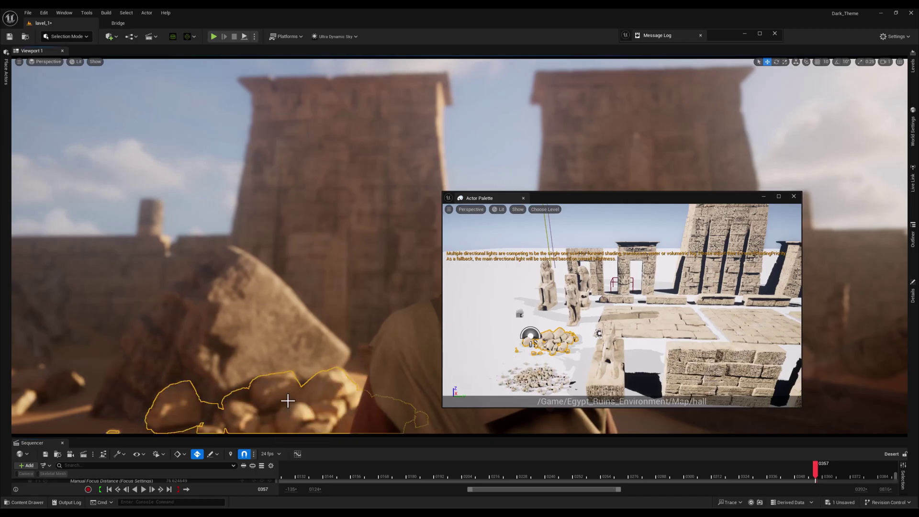
{"action": "key", "text": "g"}
{"action": "left_click_drag", "start_coordinate": [306, 381], "coordinate": [293, 390]}
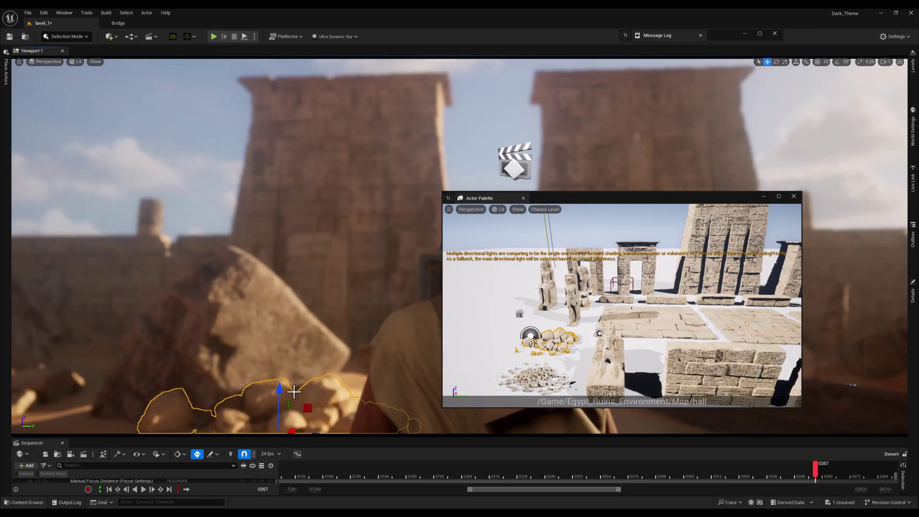
{"action": "key", "text": "Escape"}
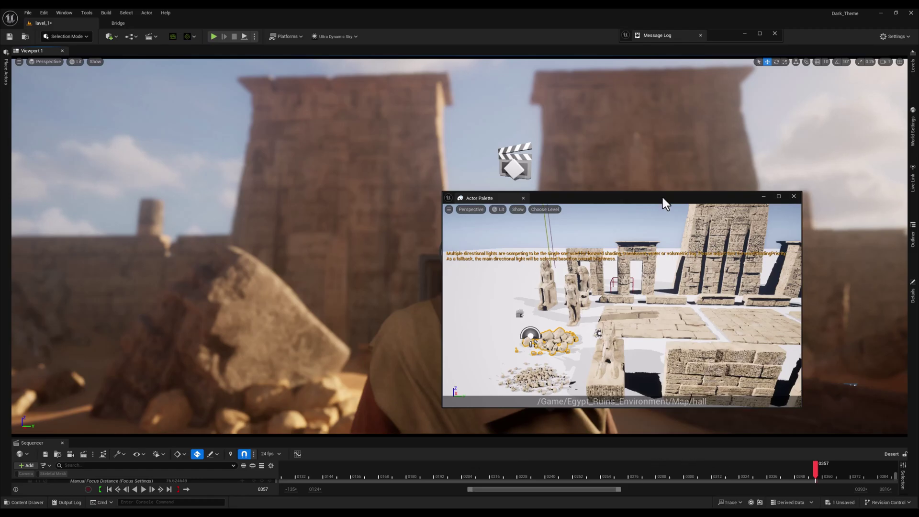
Place the tall obelisk from the palette on the ground beside the temple's right-hand tower.
{"action": "left_click_drag", "start_coordinate": [663, 197], "coordinate": [276, 211]}
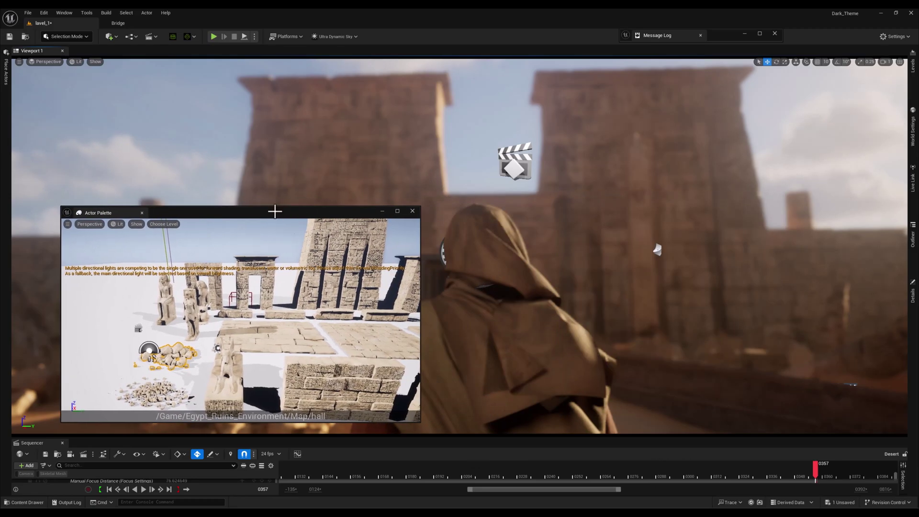
{"action": "right_click_drag", "start_coordinate": [311, 346], "coordinate": [415, 347]}
{"action": "right_click_drag", "start_coordinate": [268, 343], "coordinate": [300, 320]}
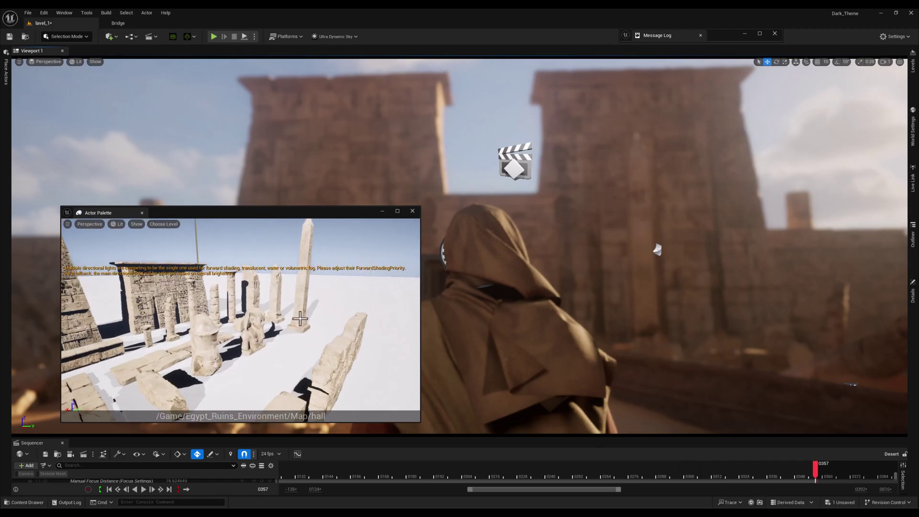
{"action": "left_click_drag", "start_coordinate": [304, 312], "coordinate": [814, 376]}
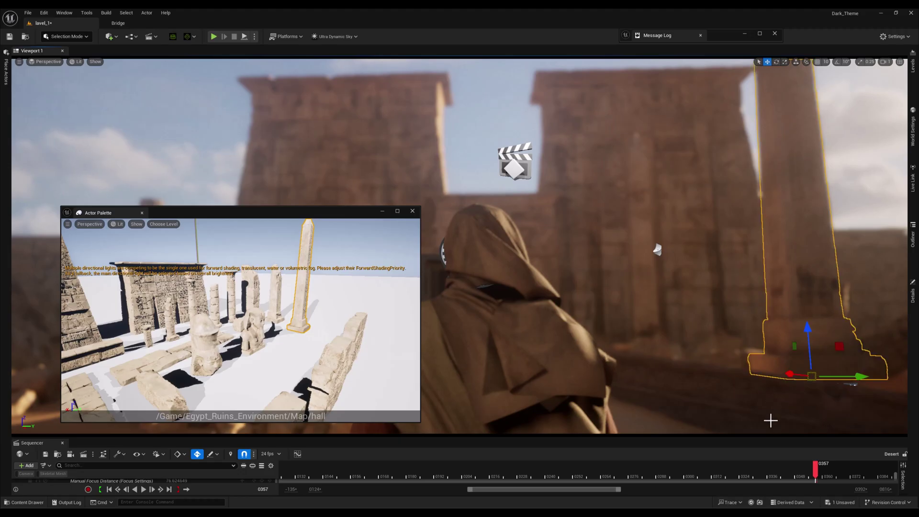
At frame 0215, place column_1_low from the palette in the desert in front of the hooded character, tilt it and deselect it.
{"action": "left_click_drag", "start_coordinate": [807, 469], "coordinate": [487, 461]}
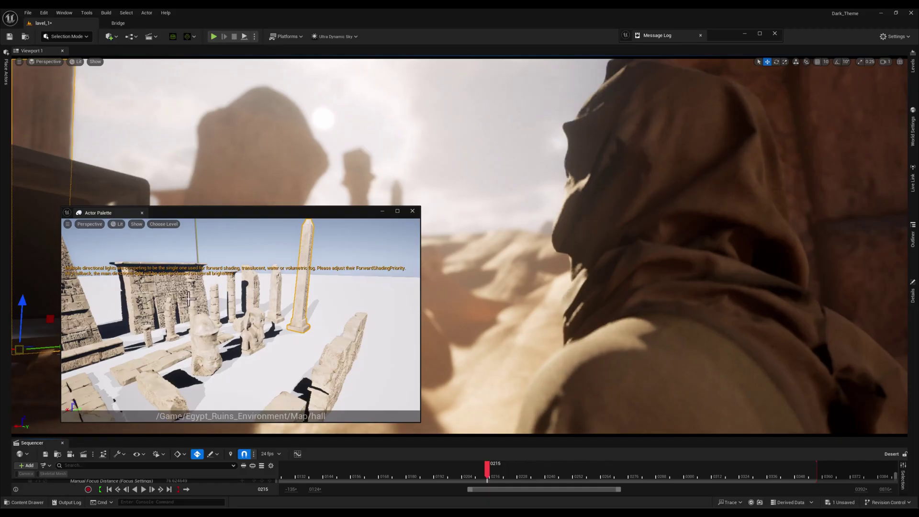
{"action": "left_click_drag", "start_coordinate": [191, 305], "coordinate": [452, 333]}
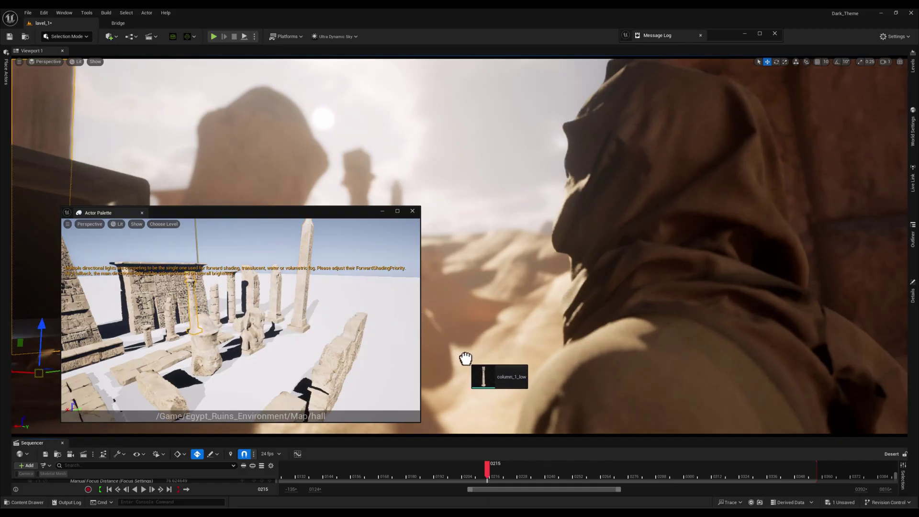
{"action": "left_click_drag", "start_coordinate": [467, 381], "coordinate": [489, 407]}
{"action": "key", "text": "w"}
{"action": "left_click_drag", "start_coordinate": [508, 377], "coordinate": [508, 392]}
{"action": "key", "text": "Escape"}
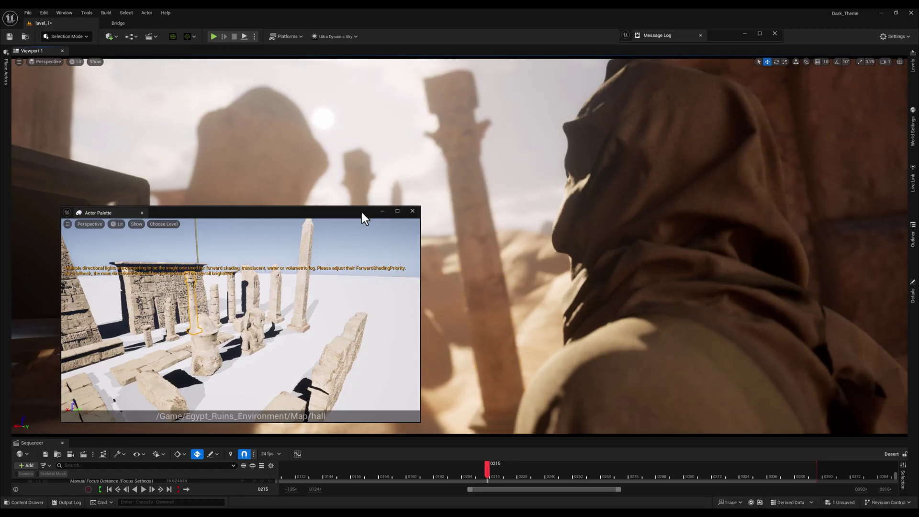
Dock the Actor Palette beside the main viewport and narrow it so the scene view takes most of the width.
{"action": "left_click_drag", "start_coordinate": [361, 212], "coordinate": [732, 181]}
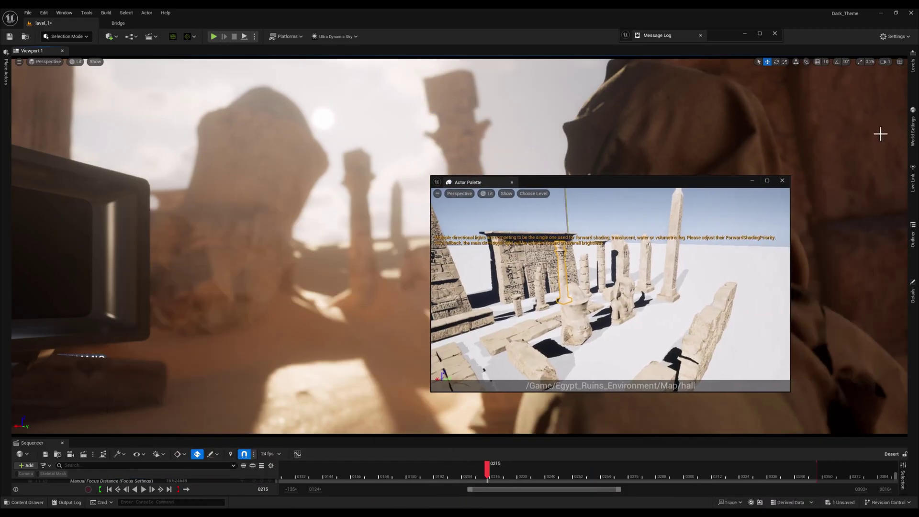
{"action": "left_click_drag", "start_coordinate": [452, 182], "coordinate": [865, 186]}
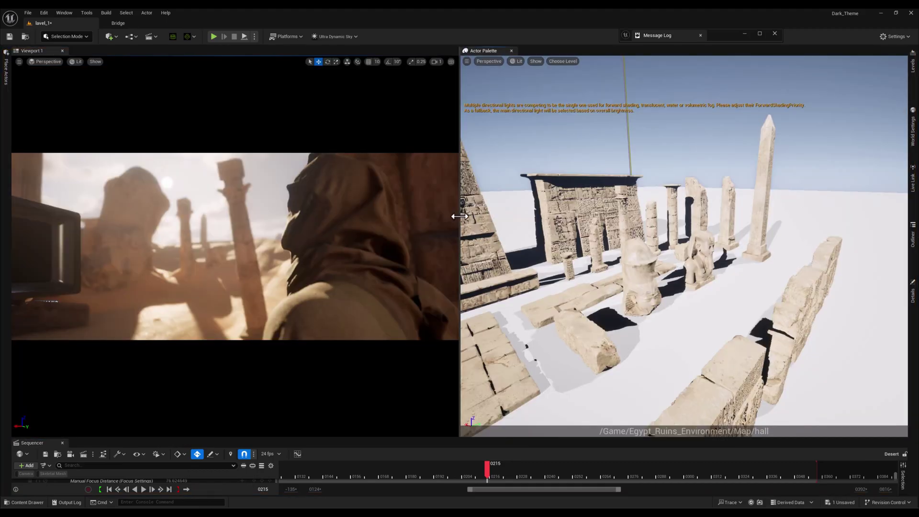
{"action": "left_click_drag", "start_coordinate": [460, 216], "coordinate": [686, 223]}
{"action": "mouse_move", "coordinate": [745, 214]}
{"action": "right_mouse_down"}
{"action": "mouse_move", "coordinate": [766, 225]}
{"action": "mouse_move", "coordinate": [745, 214]}
{"action": "right_mouse_up"}
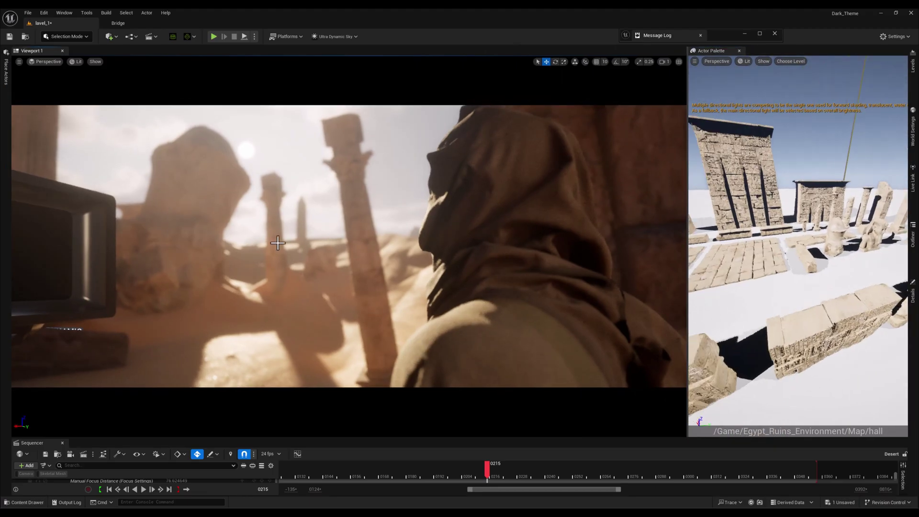
At frame 0304, place the scattered small-stone pile from the palette in front of the rocks by the large tilted block.
{"action": "left_click_drag", "start_coordinate": [493, 475], "coordinate": [693, 476]}
{"action": "mouse_move", "coordinate": [816, 291]}
{"action": "right_mouse_down"}
{"action": "mouse_move", "coordinate": [785, 290]}
{"action": "mouse_move", "coordinate": [756, 306]}
{"action": "mouse_move", "coordinate": [766, 321]}
{"action": "mouse_move", "coordinate": [817, 291]}
{"action": "right_mouse_up"}
{"action": "left_click_drag", "start_coordinate": [794, 289], "coordinate": [759, 288]}
{"action": "left_click_drag", "start_coordinate": [250, 363], "coordinate": [106, 380]}
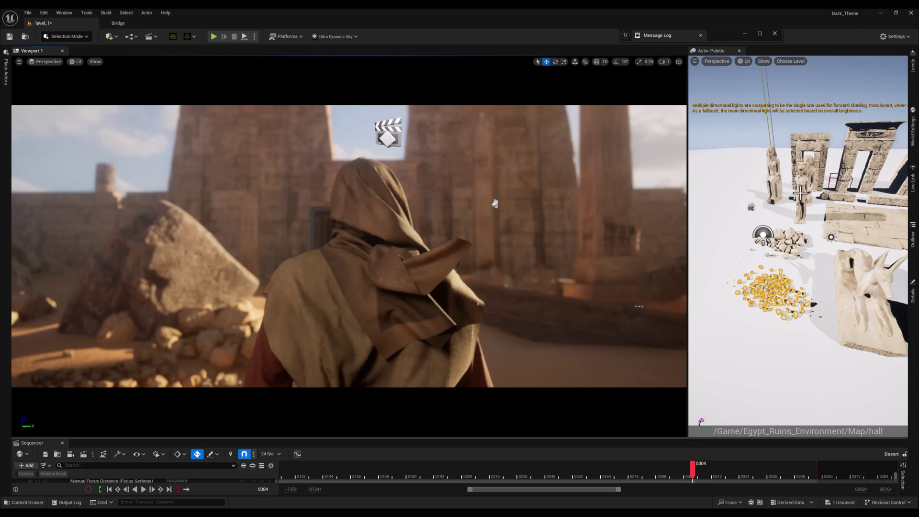
Place the short broken column from the palette on the ground to the right of the hooded character and tilt it.
{"action": "right_click_drag", "start_coordinate": [801, 193], "coordinate": [891, 192]}
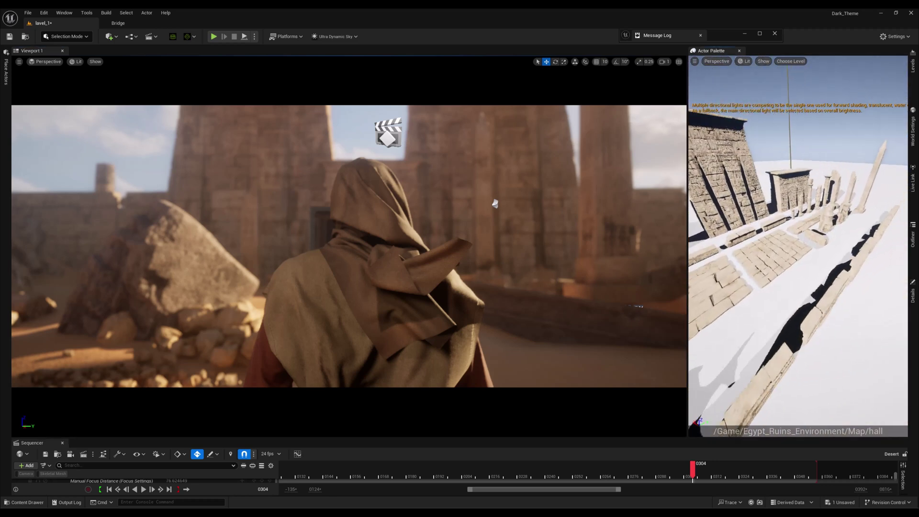
{"action": "right_click_drag", "start_coordinate": [766, 190], "coordinate": [759, 173]}
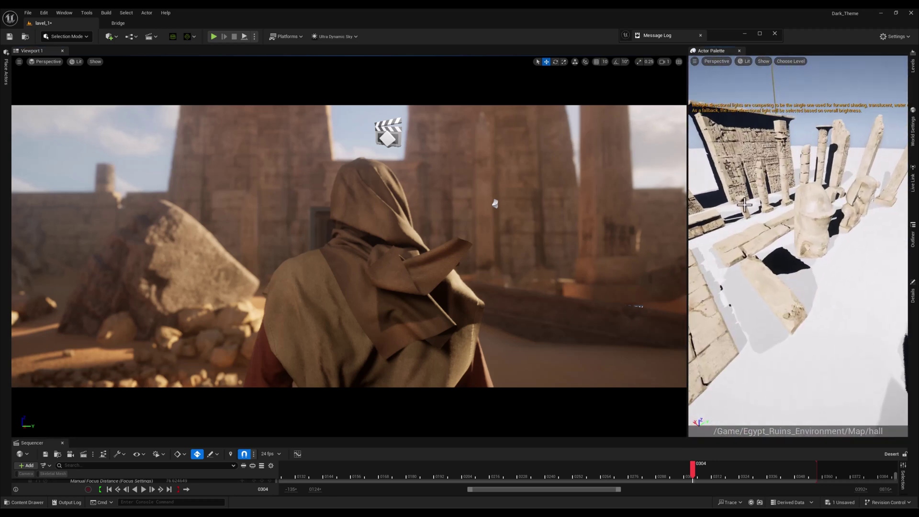
{"action": "left_click_drag", "start_coordinate": [743, 205], "coordinate": [547, 343]}
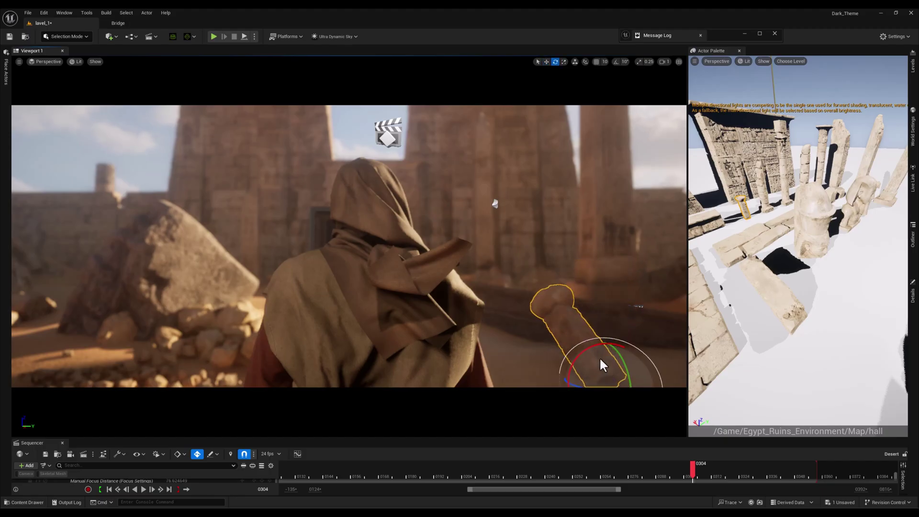